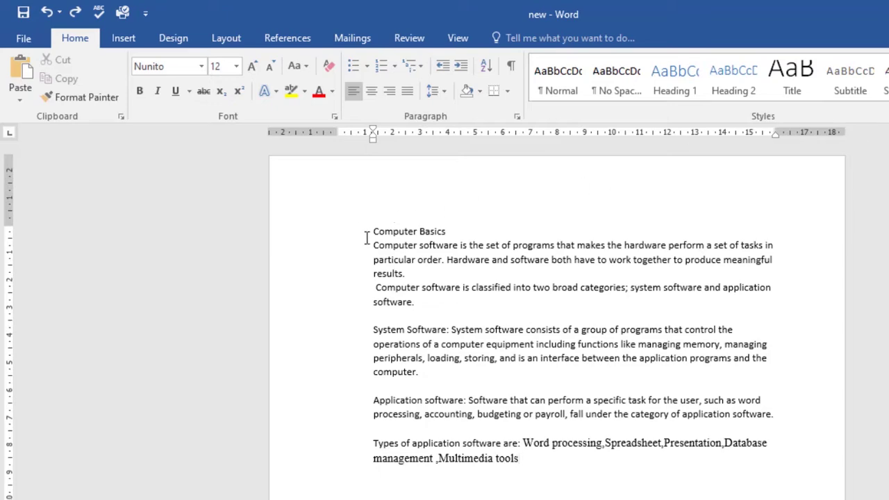
Select the 'Computer Basics' title and set its font size to 32 pt.
drag(365, 230, 411, 230)
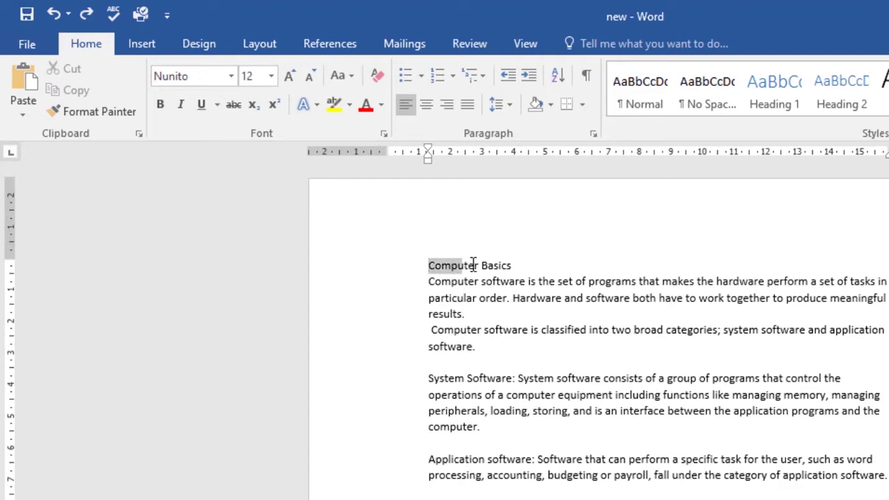
drag(473, 264, 511, 265)
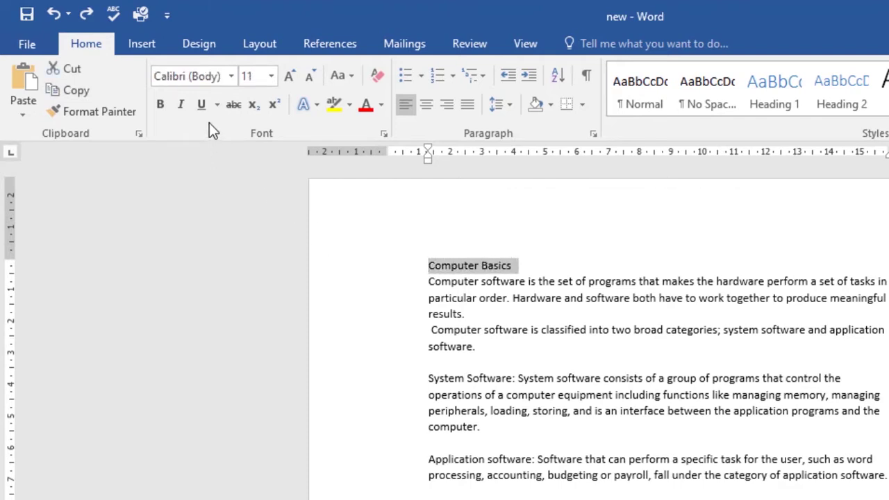
click(272, 77)
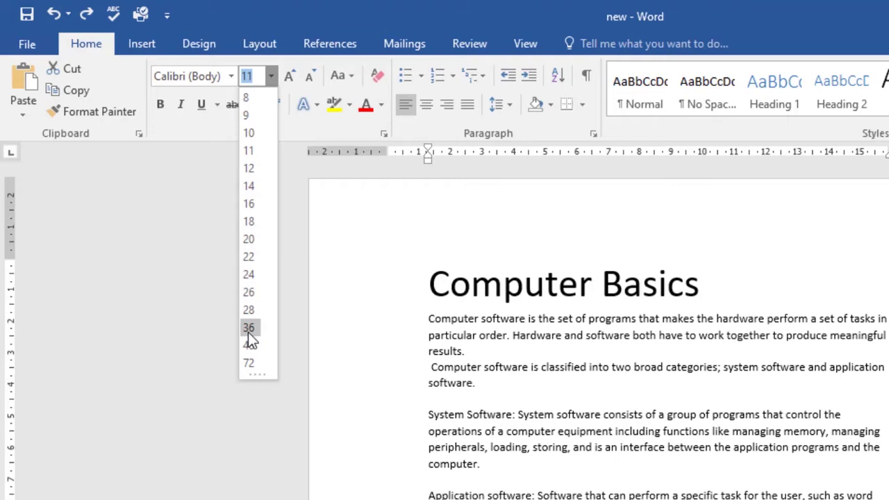
click(248, 331)
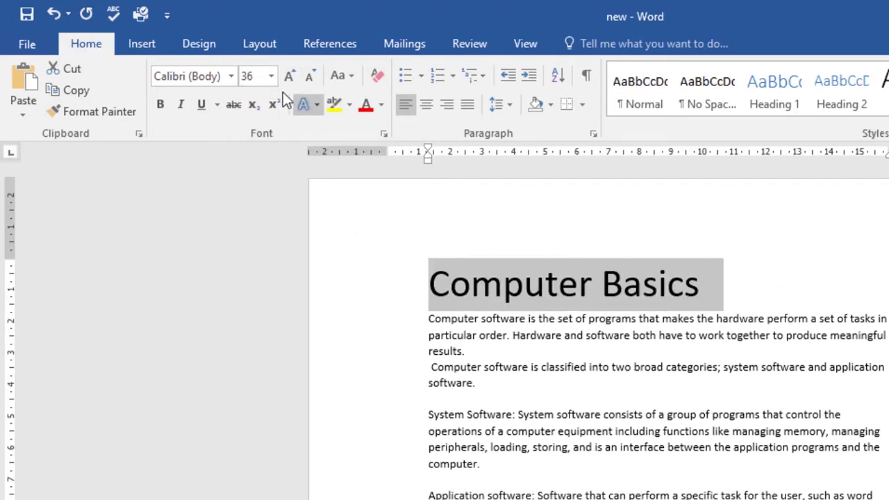
click(258, 77)
text(32)
key(Return)
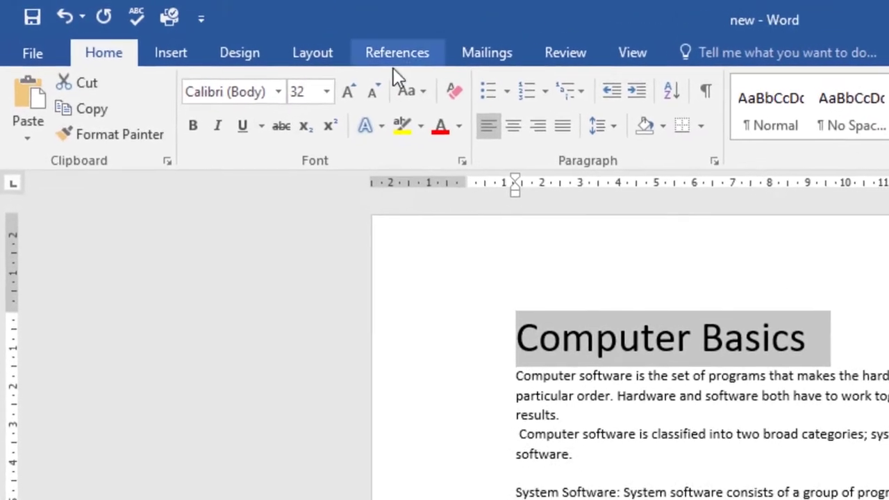
Step the title size up and down with Grow/Shrink Font, settling on 36 pt.
click(361, 97)
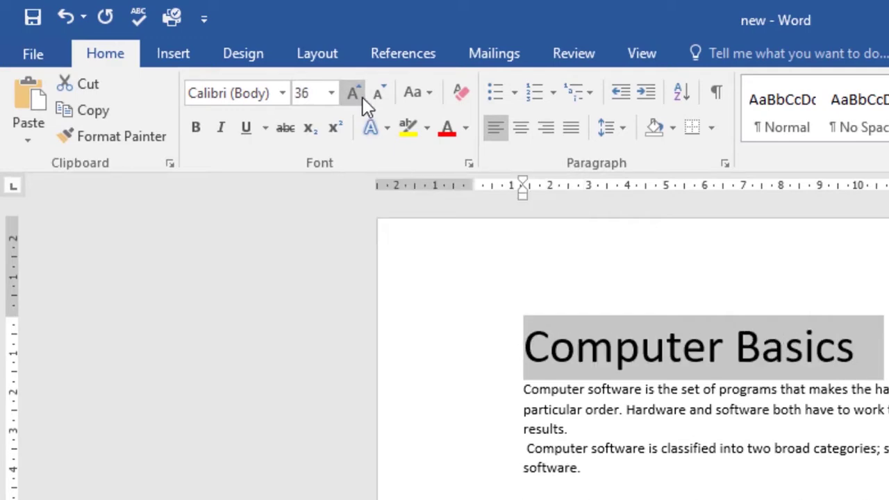
click(363, 98)
click(363, 98)
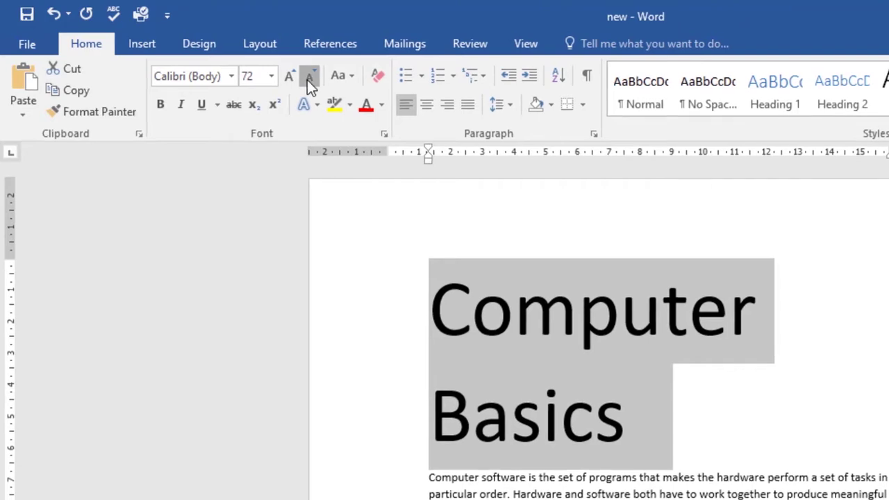
click(309, 79)
click(308, 79)
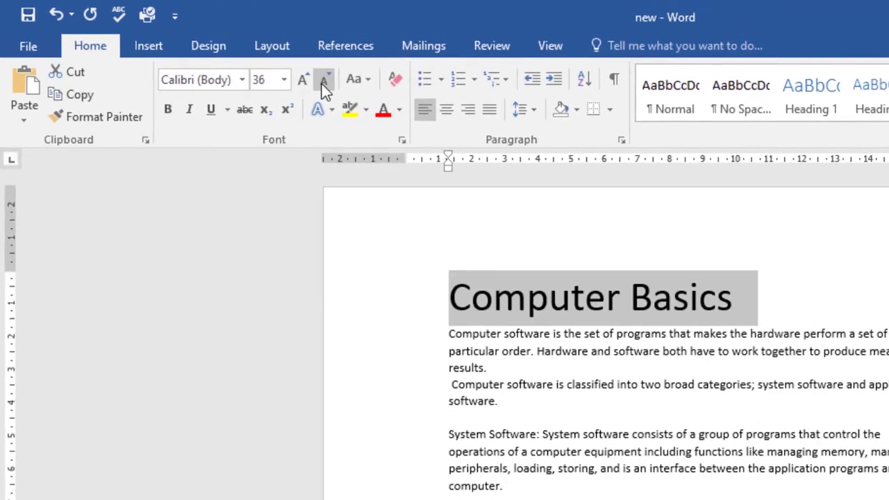
click(322, 84)
click(322, 84)
click(294, 77)
click(294, 76)
click(744, 311)
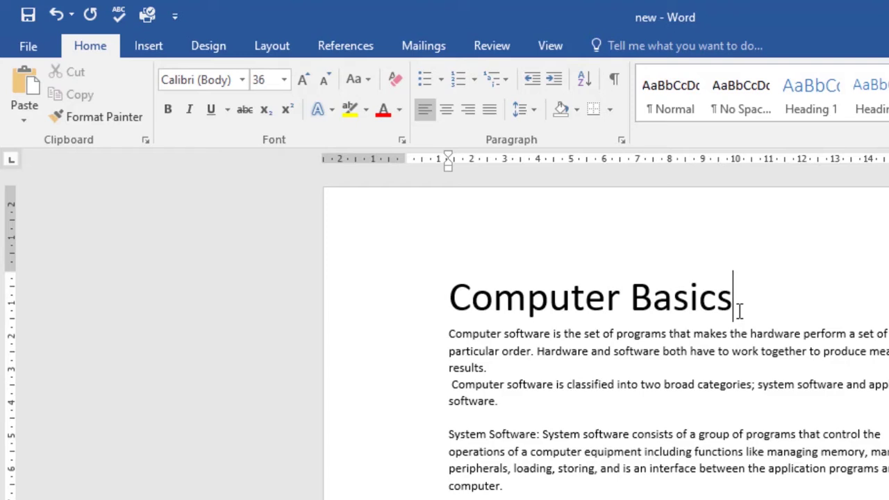
Apply a dark navy font colour from More Colors to the 'Computer Basics' title.
drag(440, 294, 731, 314)
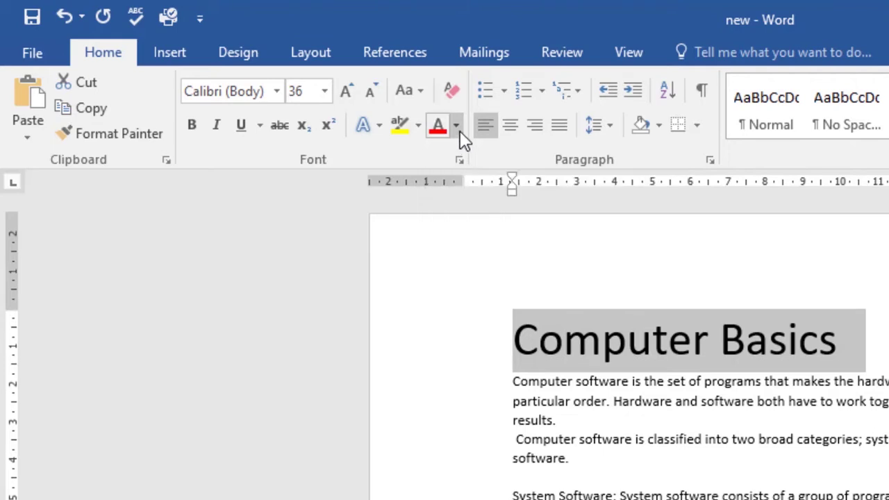
click(459, 129)
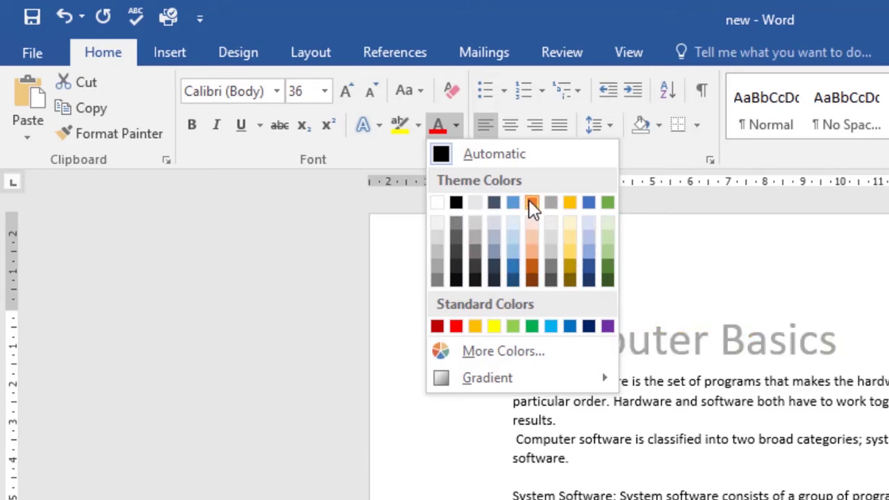
click(486, 349)
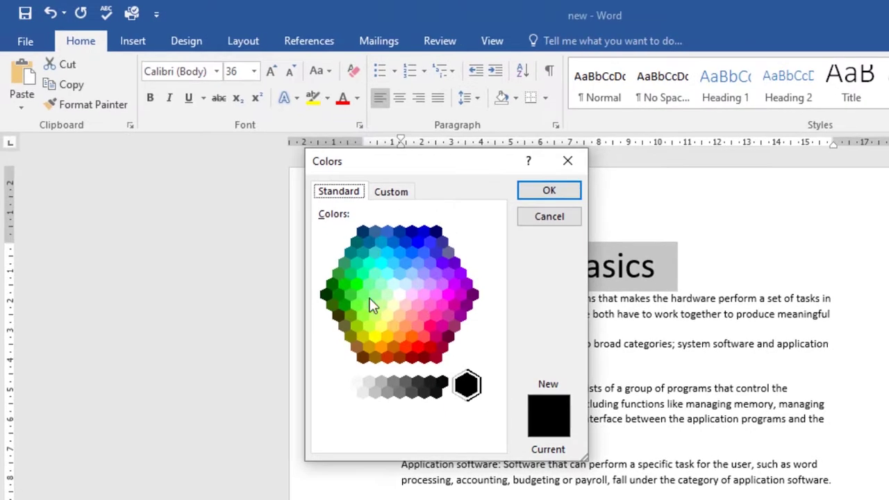
click(411, 231)
click(399, 232)
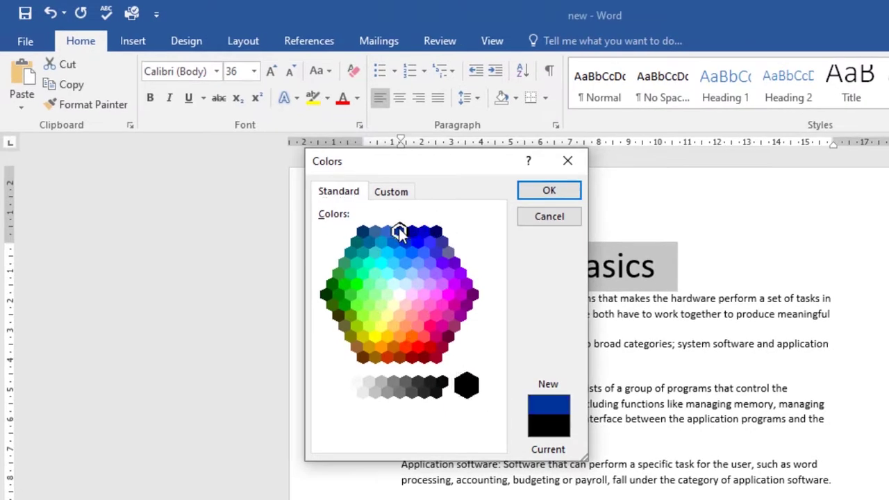
click(437, 231)
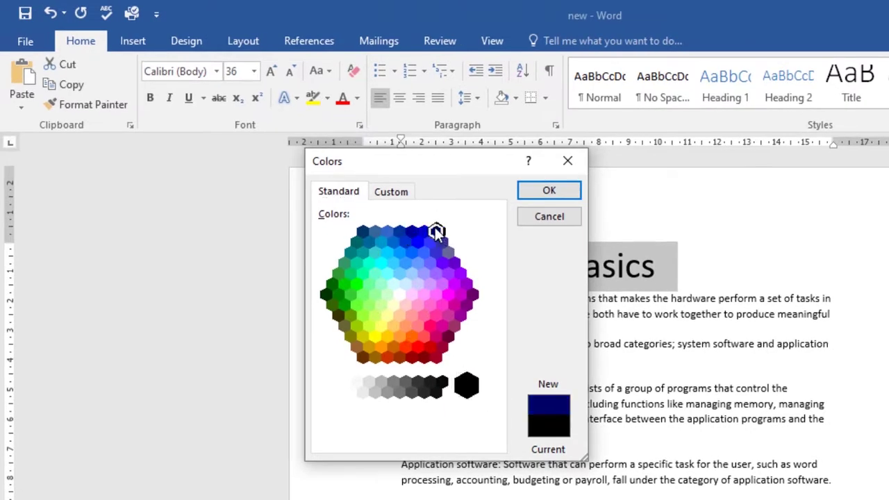
click(548, 189)
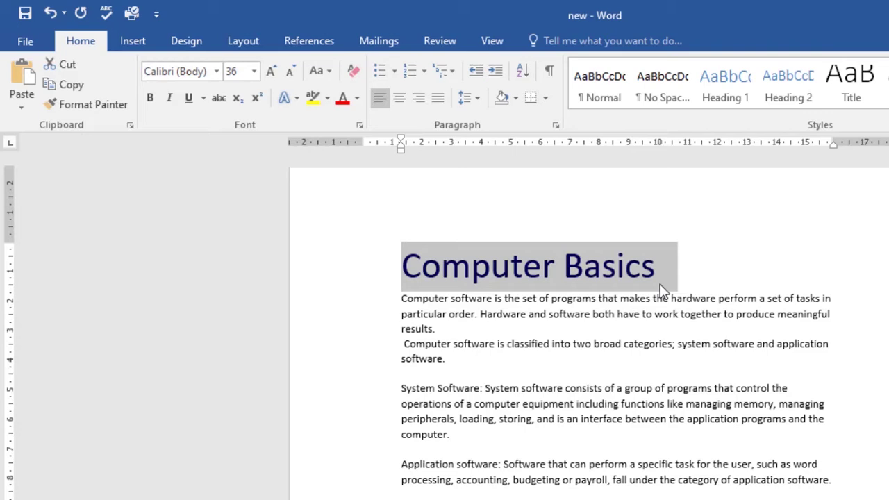
click(777, 299)
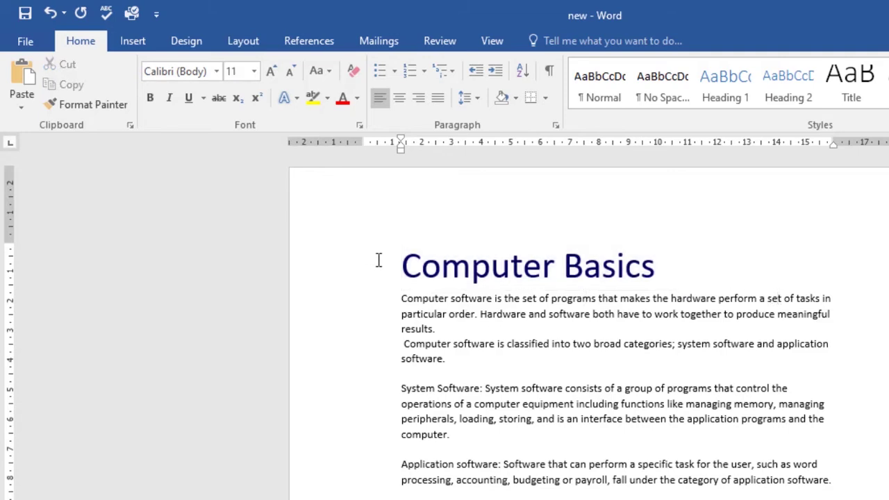
Change the title's font from Calibri to Bahnschrift SemiCondensed.
drag(379, 259, 656, 268)
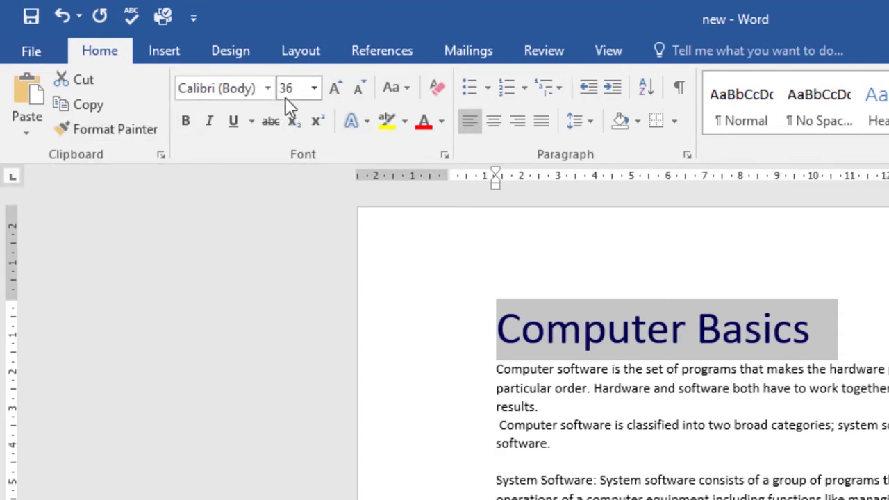
click(267, 89)
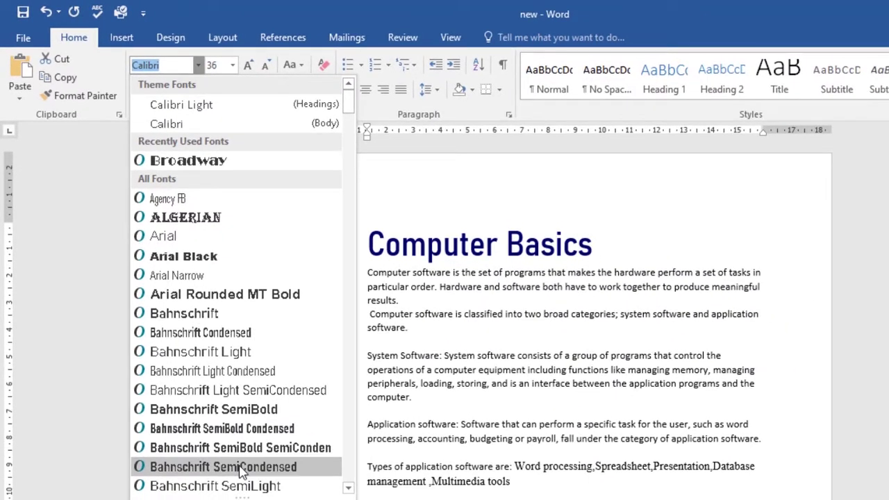
click(240, 471)
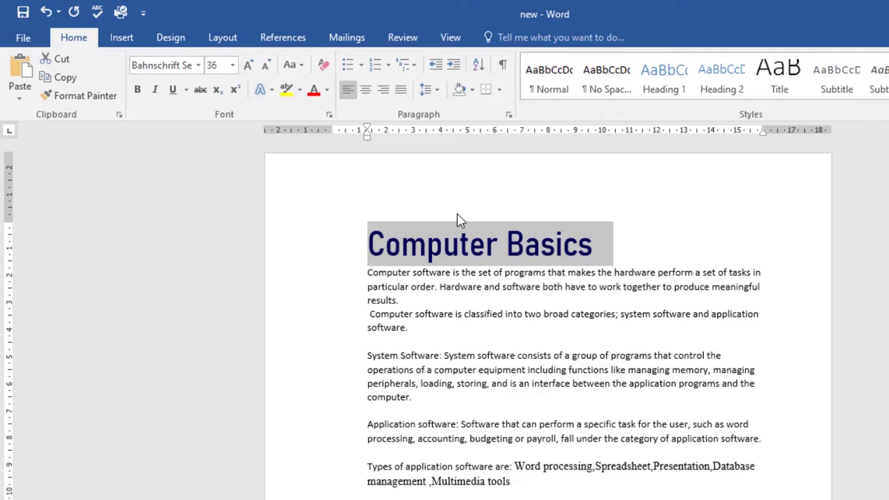
click(619, 244)
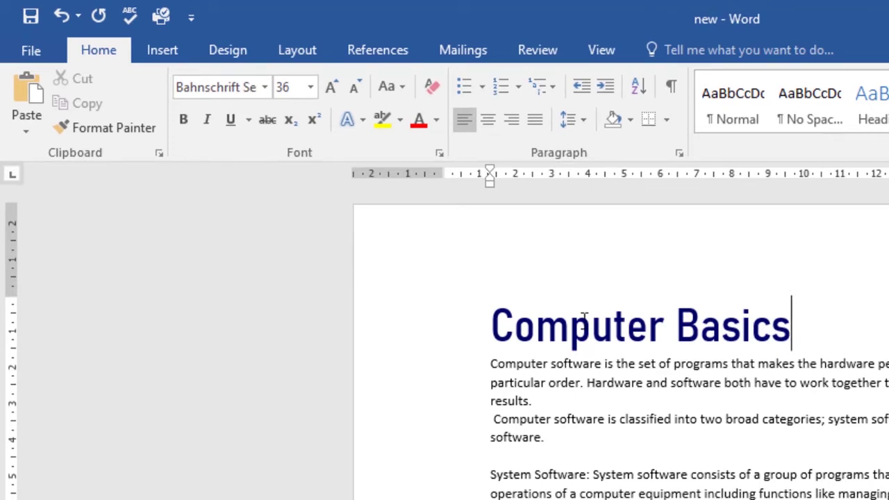
Apply Bold and Underline to the 36 pt navy 'Computer Basics' heading.
drag(486, 316, 802, 338)
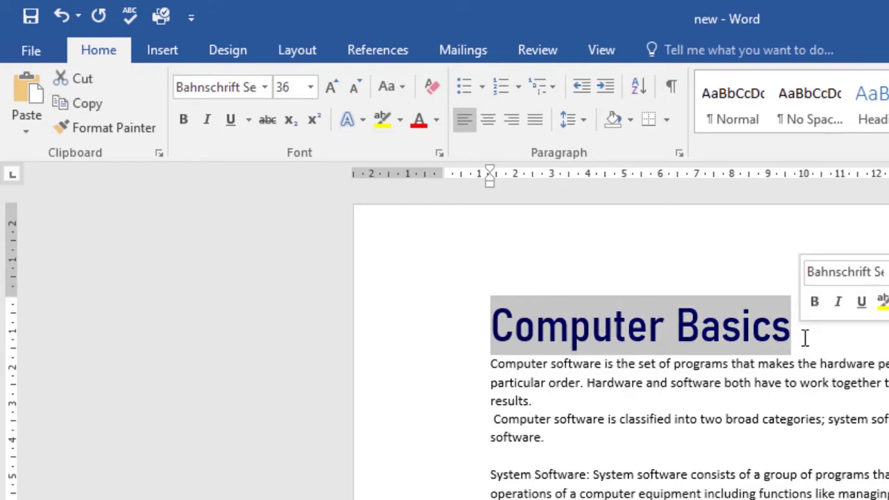
click(185, 114)
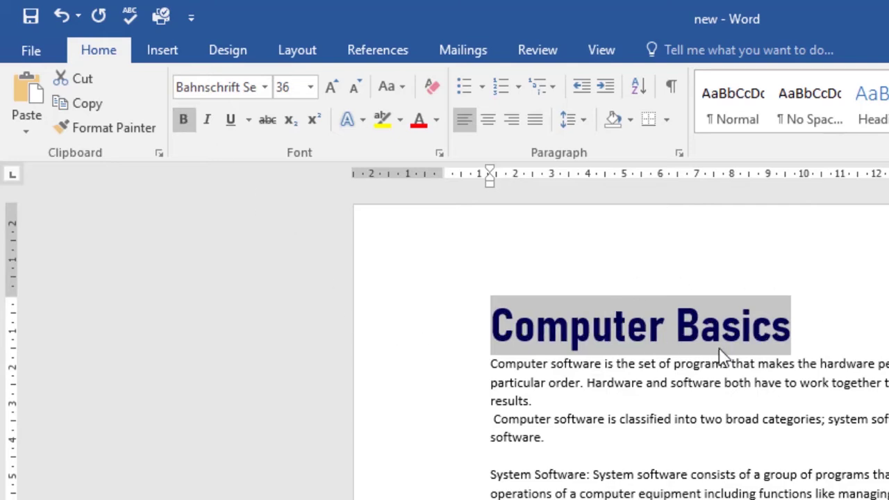
click(225, 124)
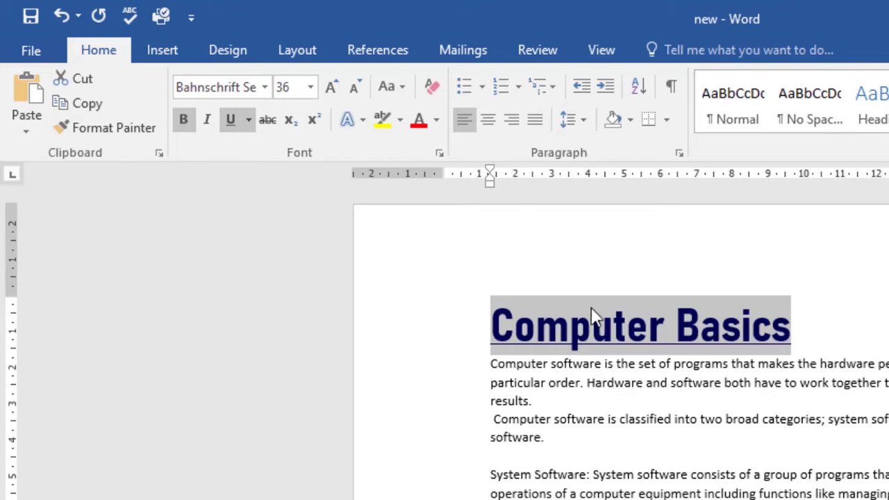
click(816, 319)
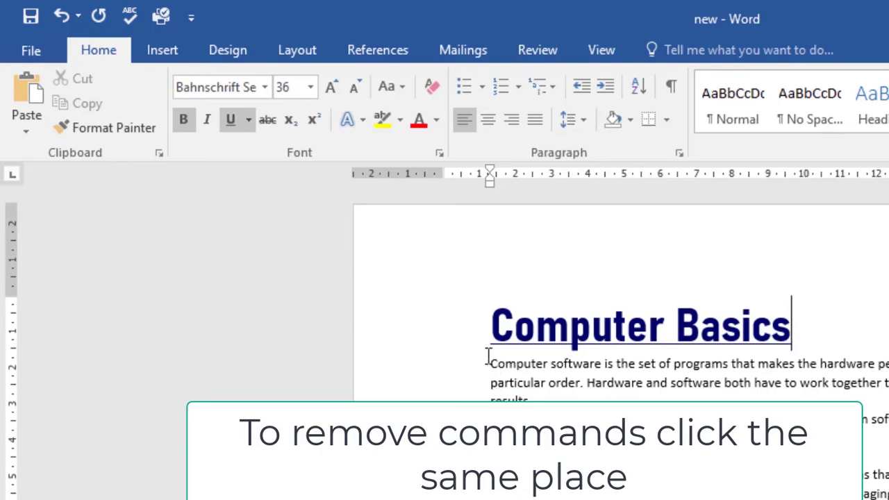
Italicize the opening paragraph about computer software.
drag(494, 363, 535, 400)
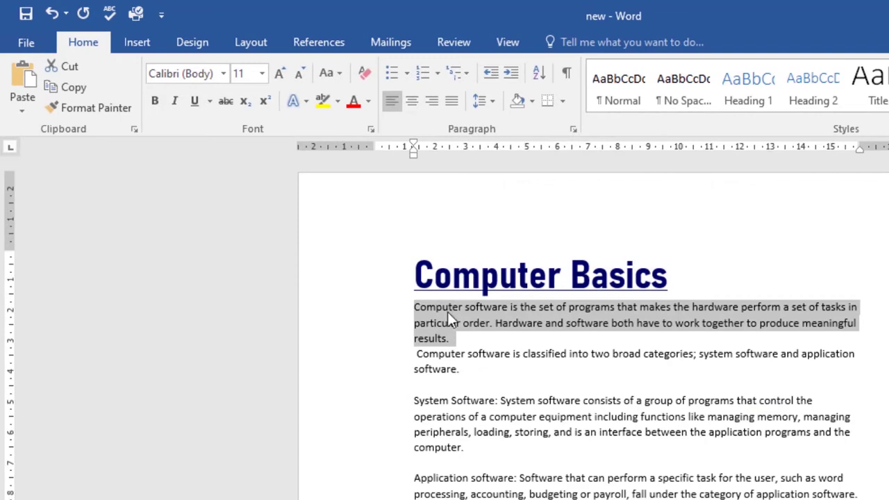
click(178, 108)
click(500, 340)
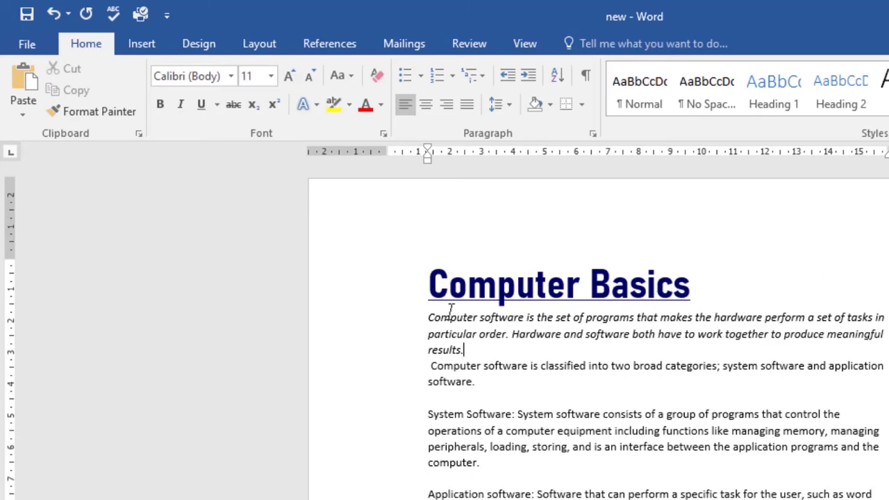
Select the title and try Sentence case, lowercase and UPPERCASE from Change Case.
drag(425, 272, 693, 294)
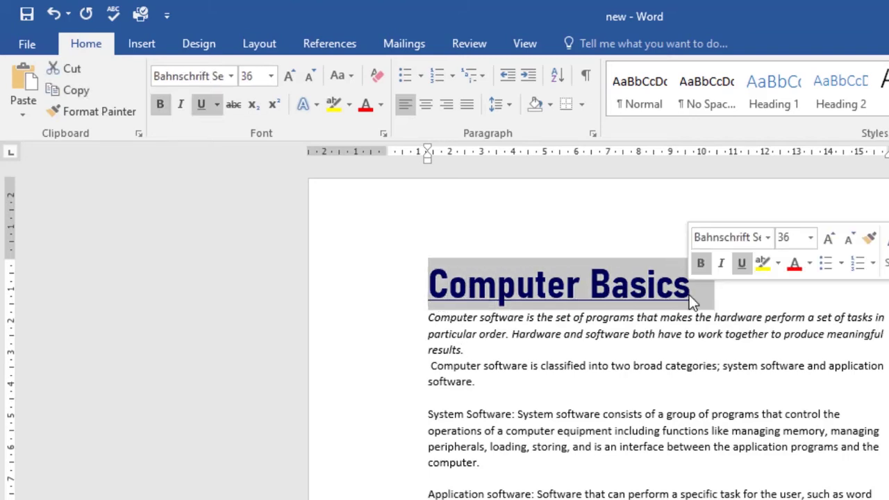
click(351, 76)
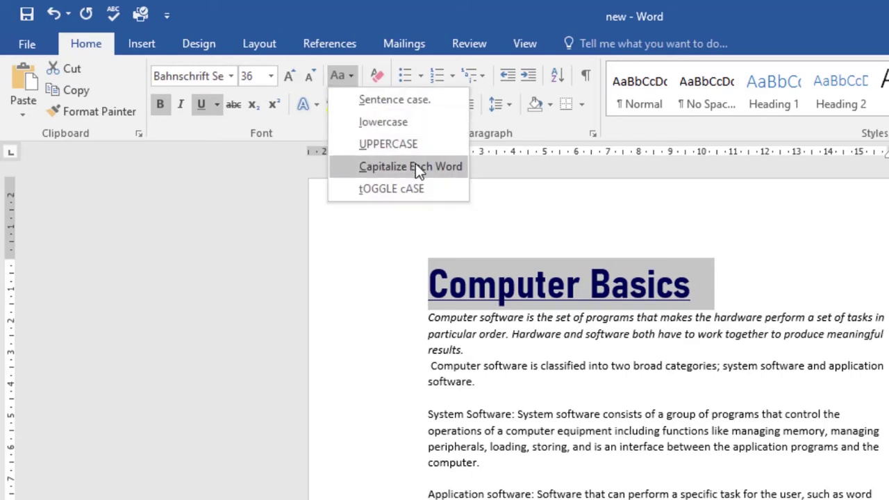
click(388, 99)
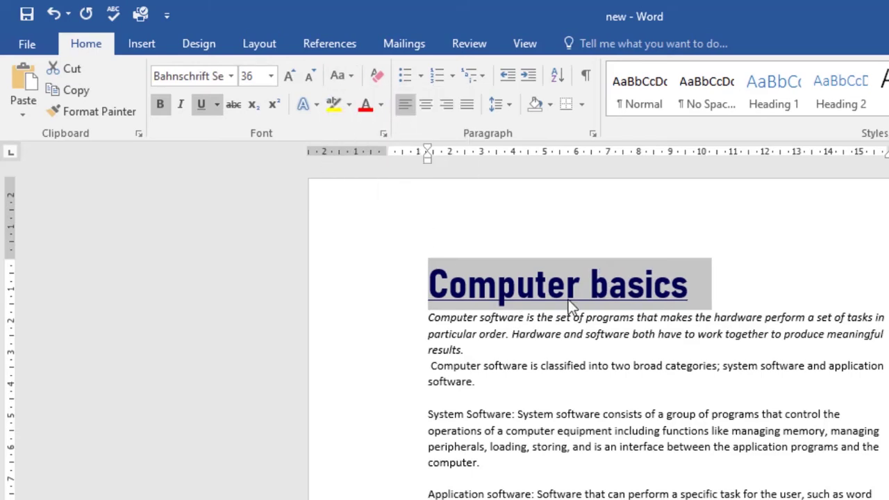
click(349, 78)
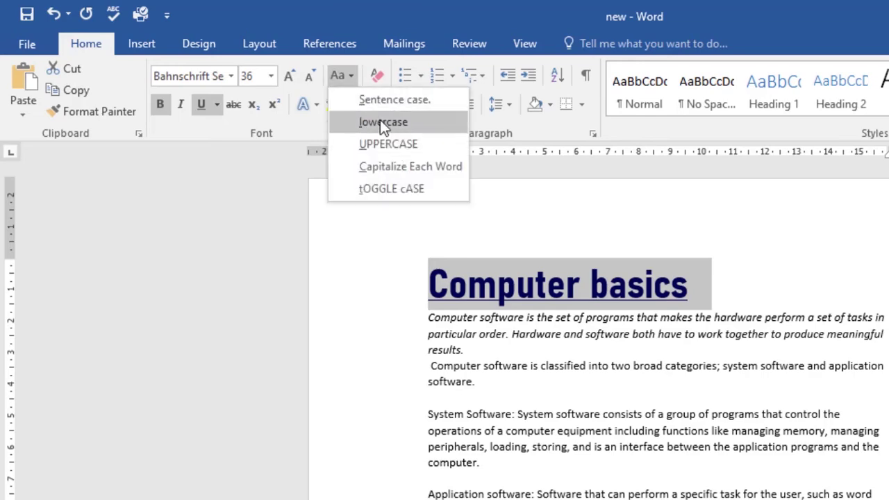
click(372, 121)
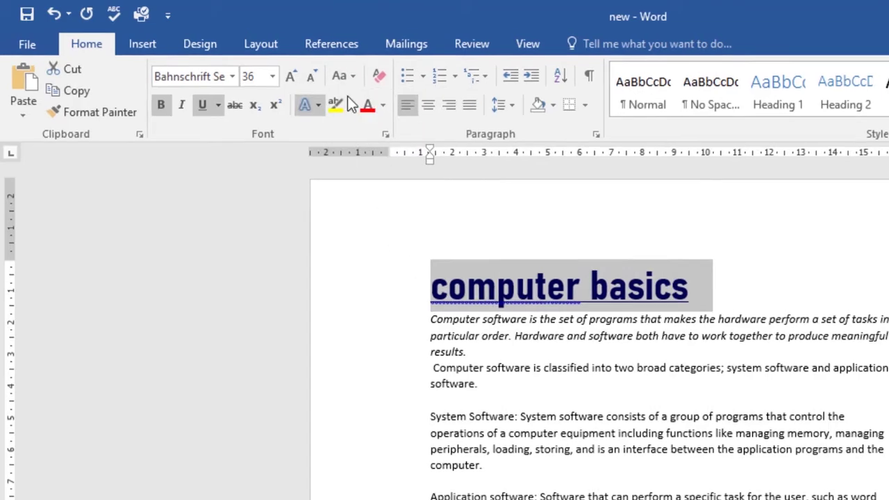
click(349, 78)
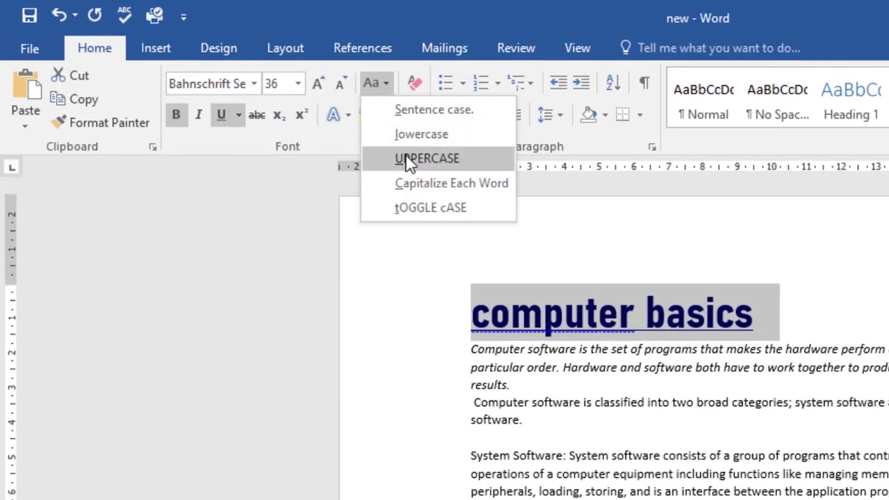
click(410, 158)
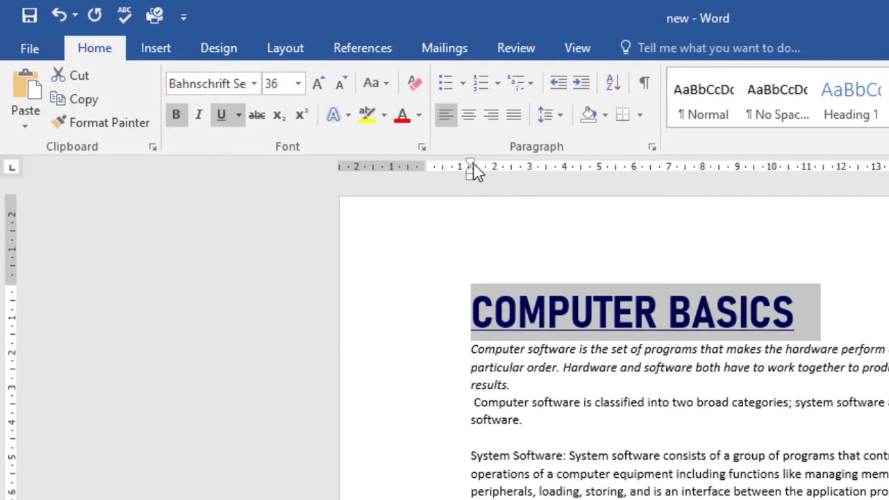
Try Capitalize Each Word and tOGGLE cASE, then settle the title on UPPERCASE.
click(388, 83)
click(421, 184)
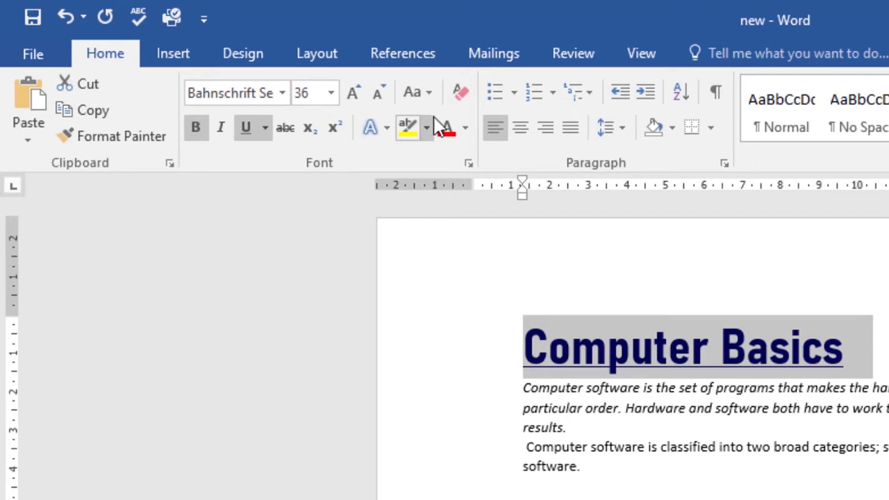
click(430, 91)
click(469, 231)
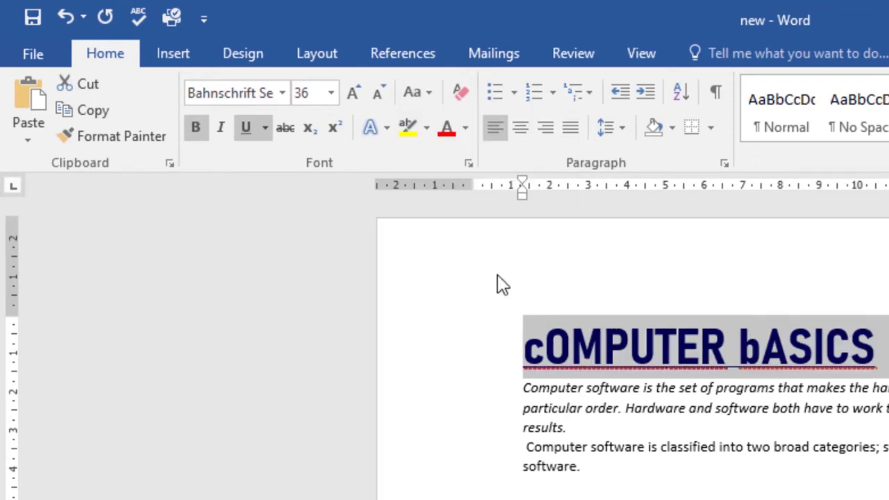
click(425, 91)
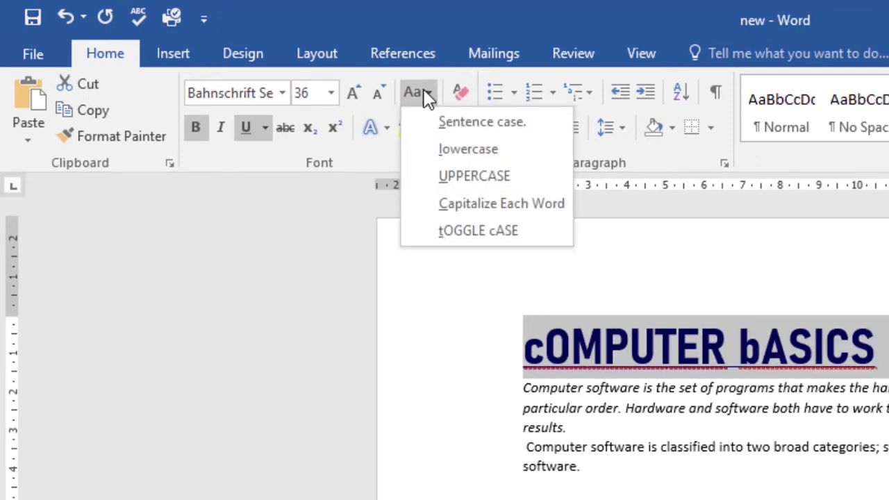
click(478, 175)
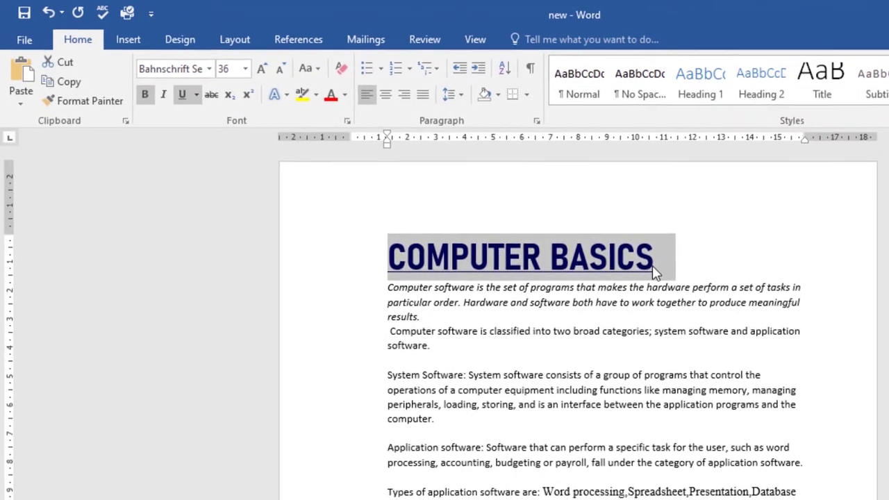
click(654, 271)
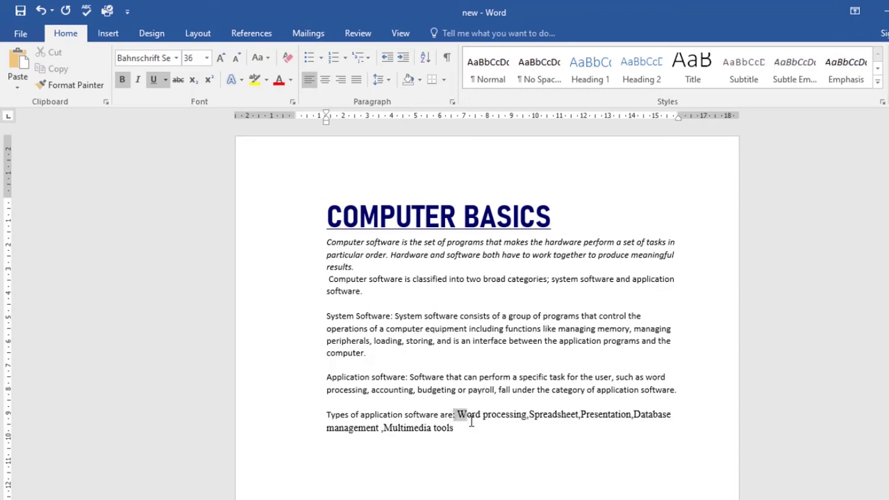
Give the list of application software types a Red text highlight.
drag(456, 414, 478, 430)
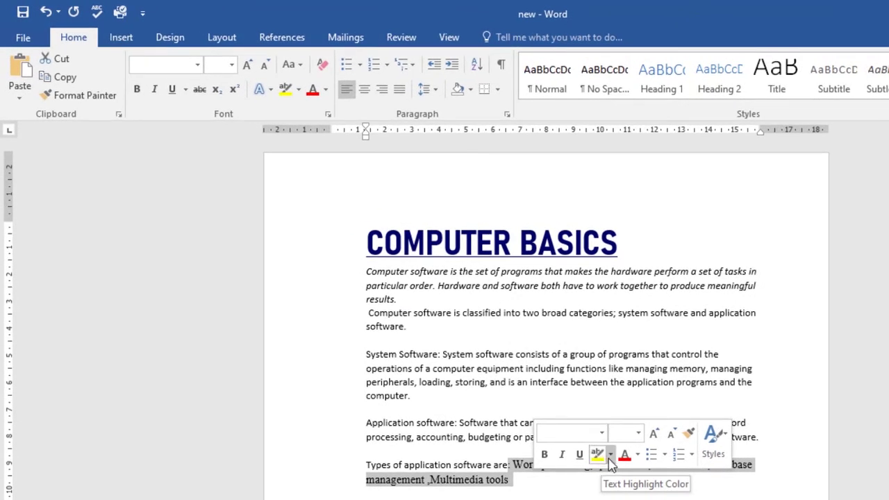
click(610, 457)
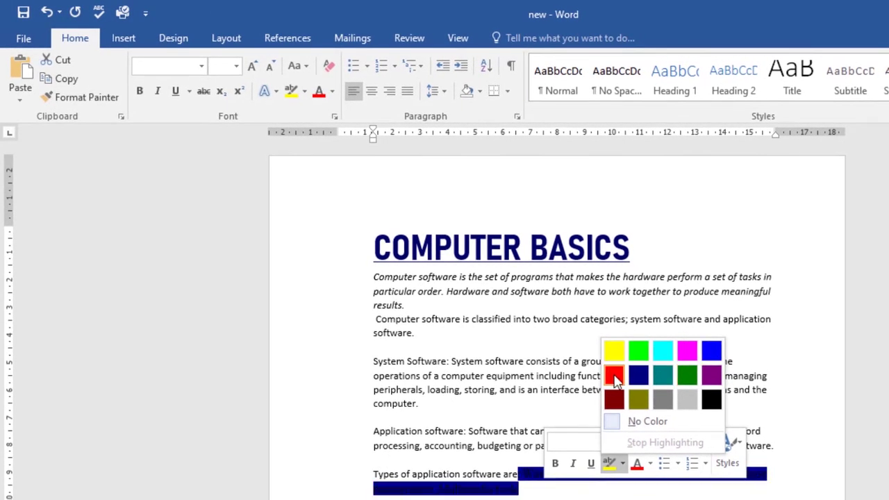
click(614, 377)
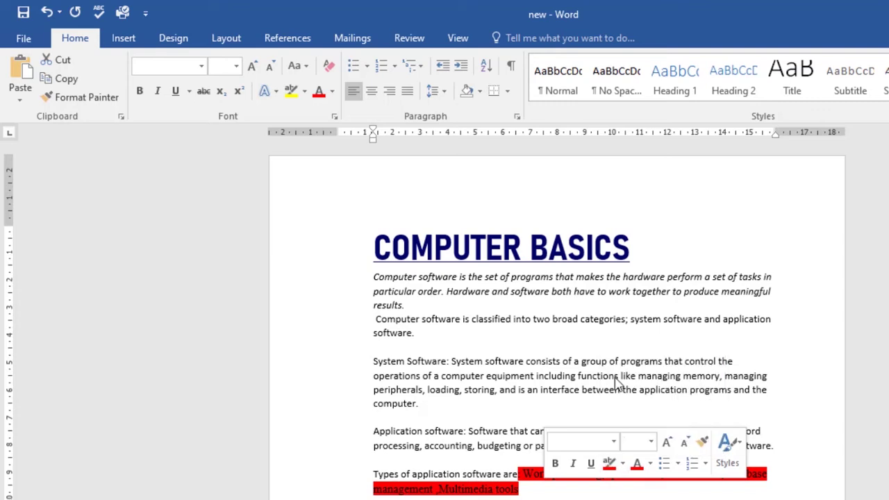
key(Right)
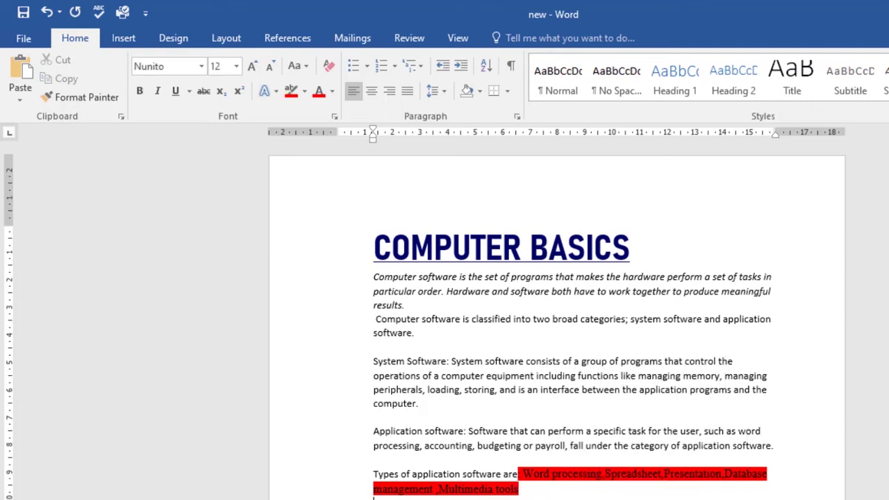
scroll(602, 359, down, 5)
scroll(623, 413, up, 1)
scroll(624, 413, up, 4)
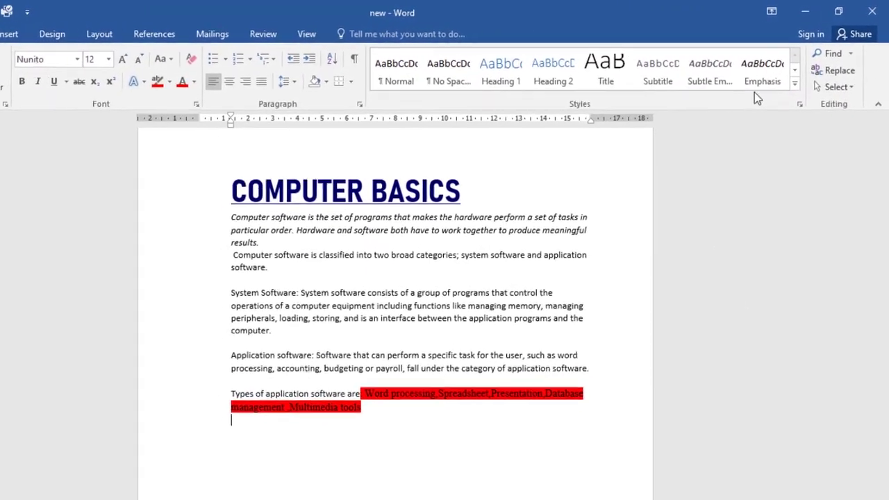
Select all document text and set it to Justify, after trying Center and Align Right.
click(849, 95)
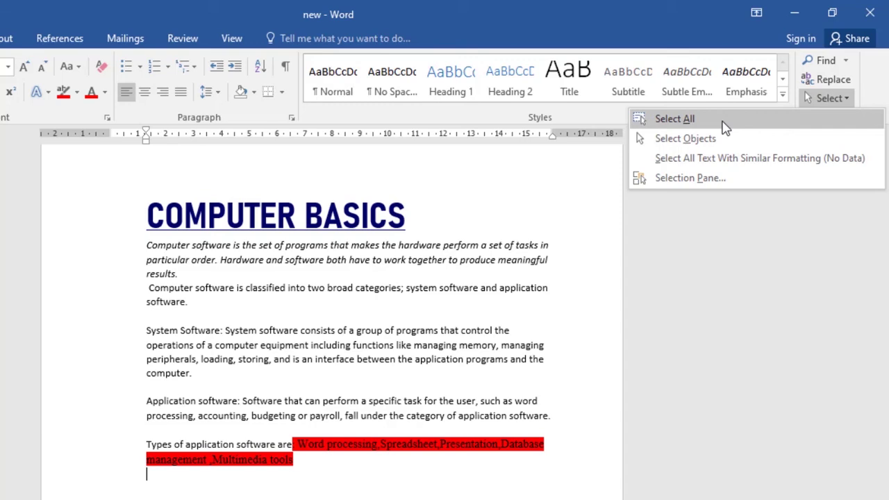
click(722, 122)
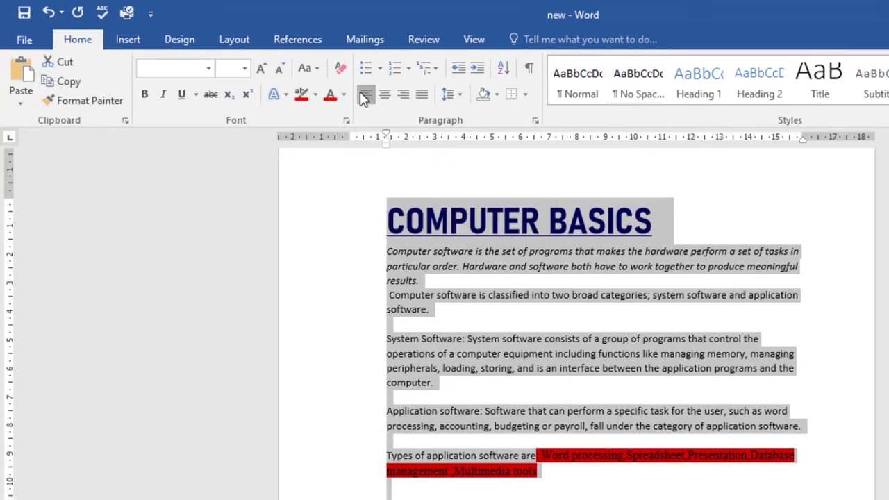
key(ctrl+j)
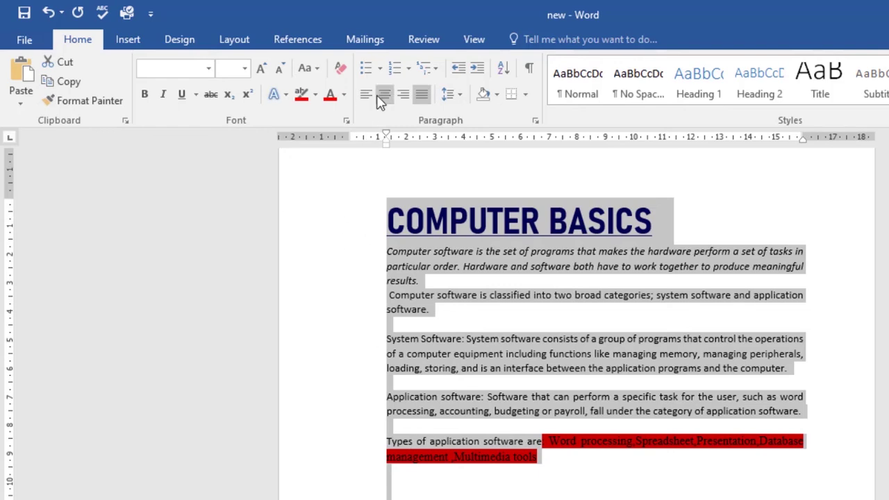
click(385, 96)
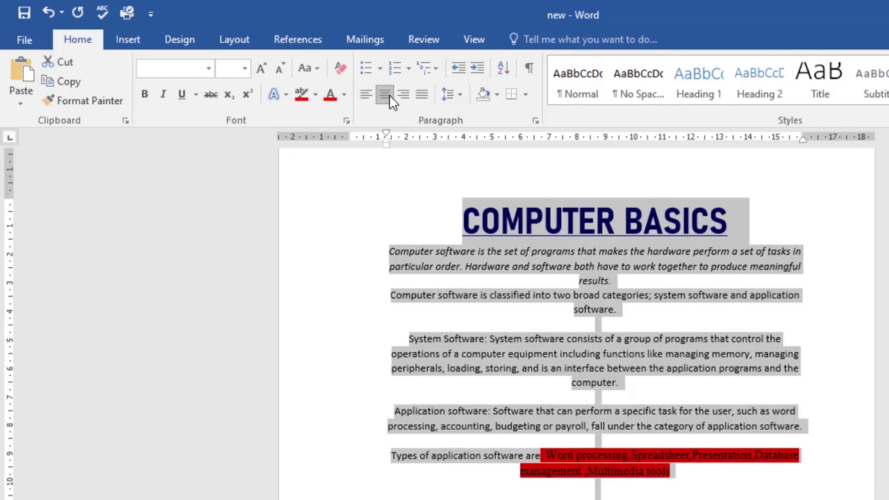
click(403, 99)
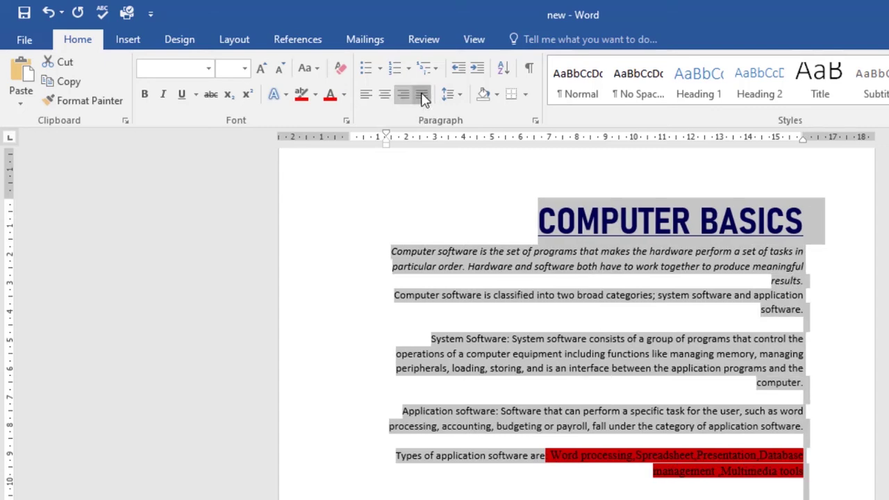
click(422, 95)
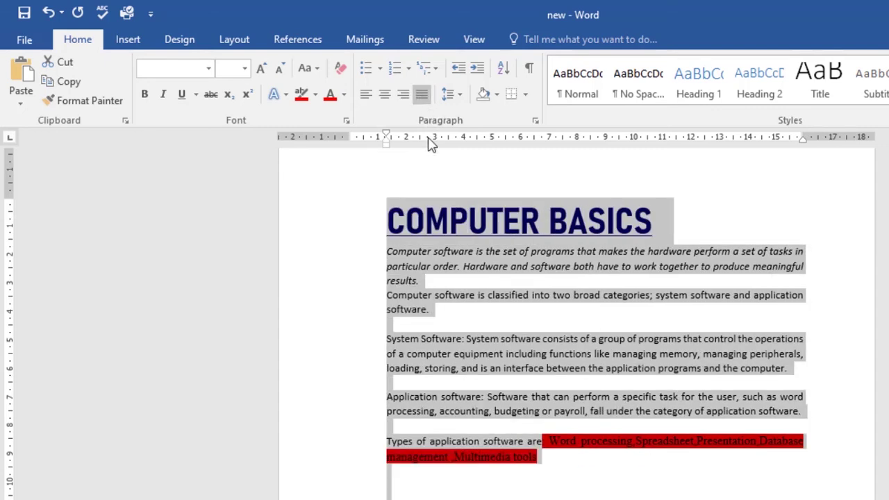
click(560, 464)
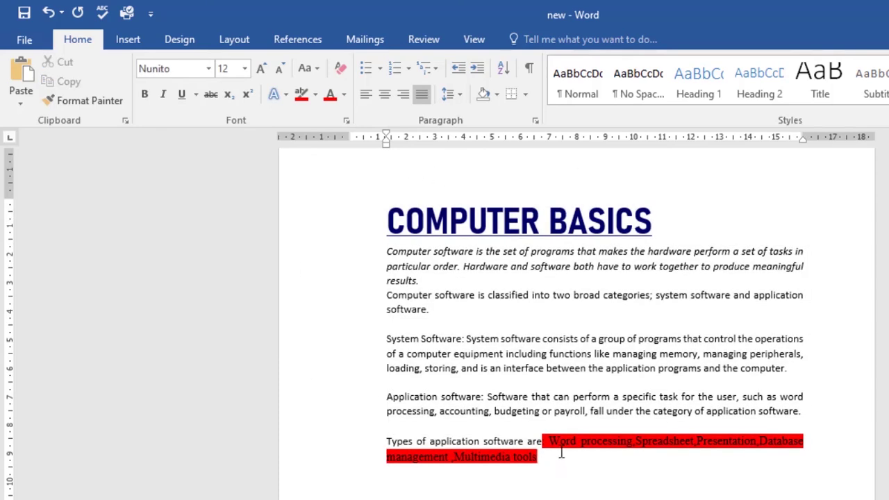